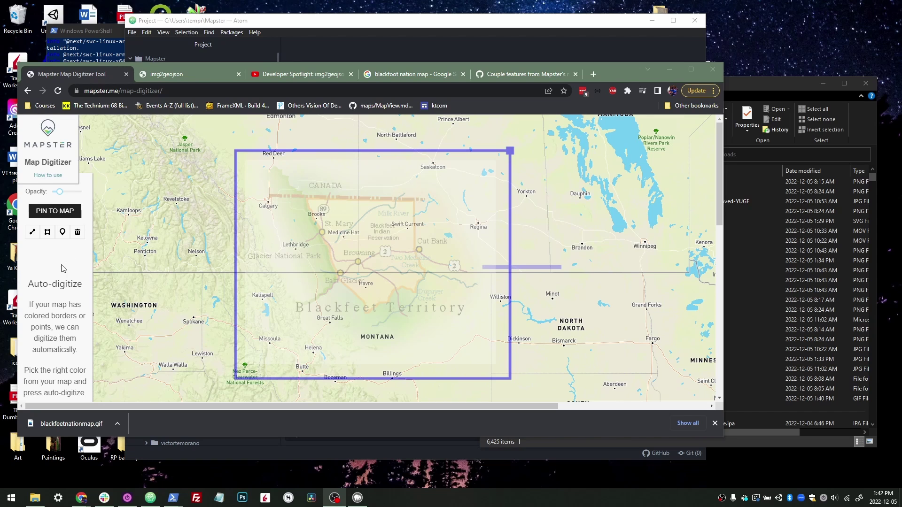
Switch to the img2geojson page, reload it to clear the old map image, and centre its base map on the United States
{"action": "left_click", "coordinate": [291, 74]}
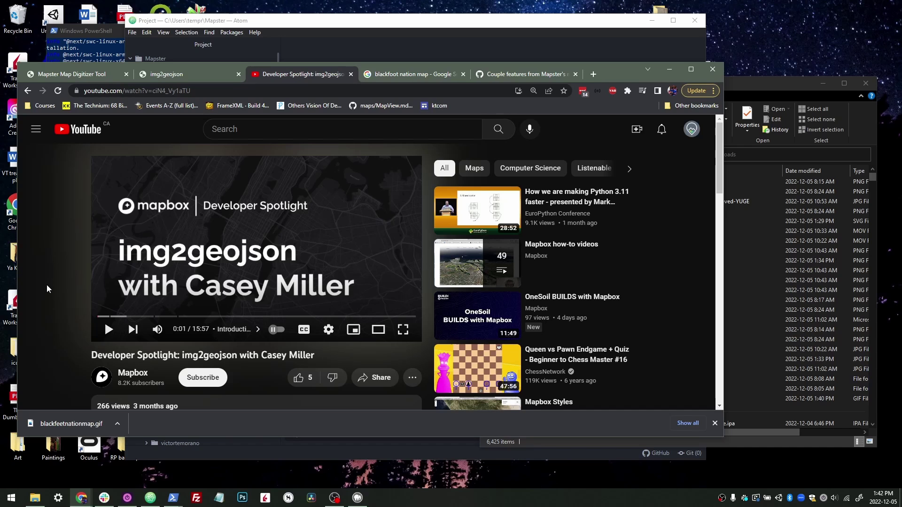
{"action": "left_click", "coordinate": [182, 72]}
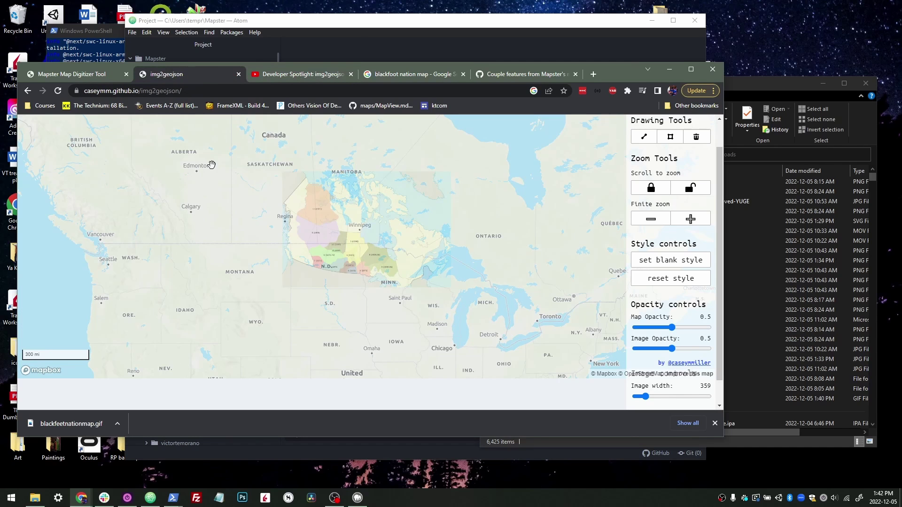
{"action": "left_click", "coordinate": [58, 91]}
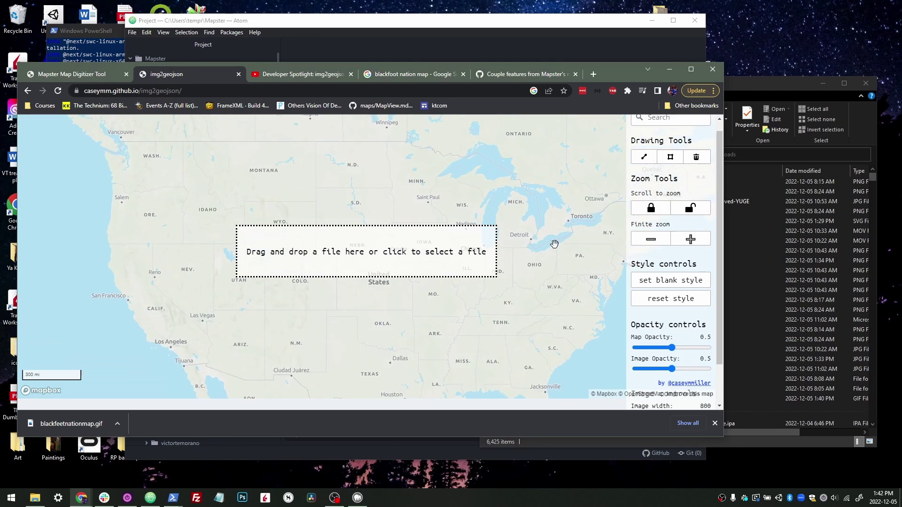
{"action": "scroll", "coordinate": [664, 275], "scroll_direction": "up", "scroll_amount": 2}
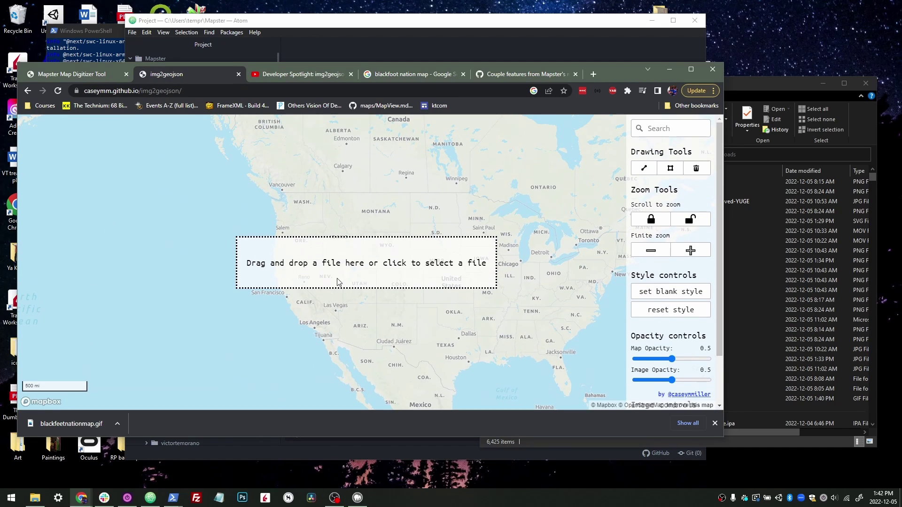
{"action": "left_click_drag", "start_coordinate": [373, 225], "coordinate": [279, 215]}
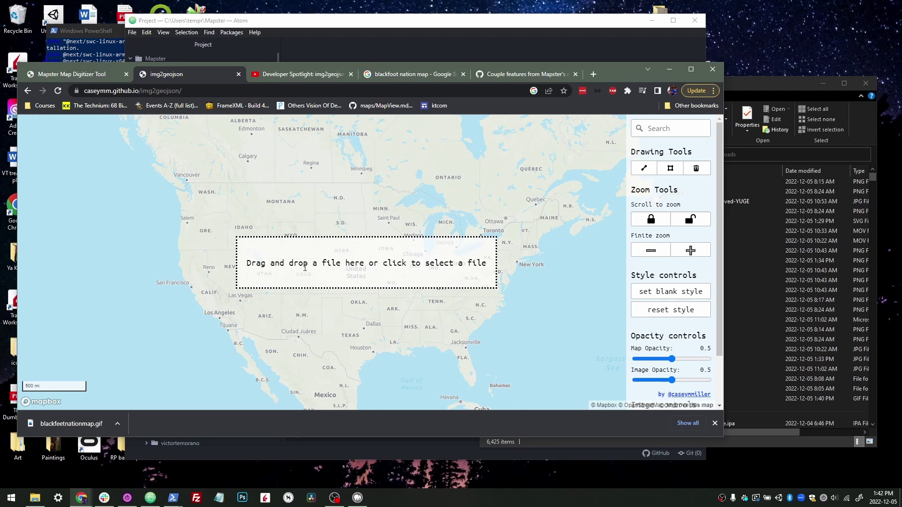
Return to the Mapster Map Digitizer and set the Blackfeet Territory overlay's opacity to about half
{"action": "left_click", "coordinate": [85, 76]}
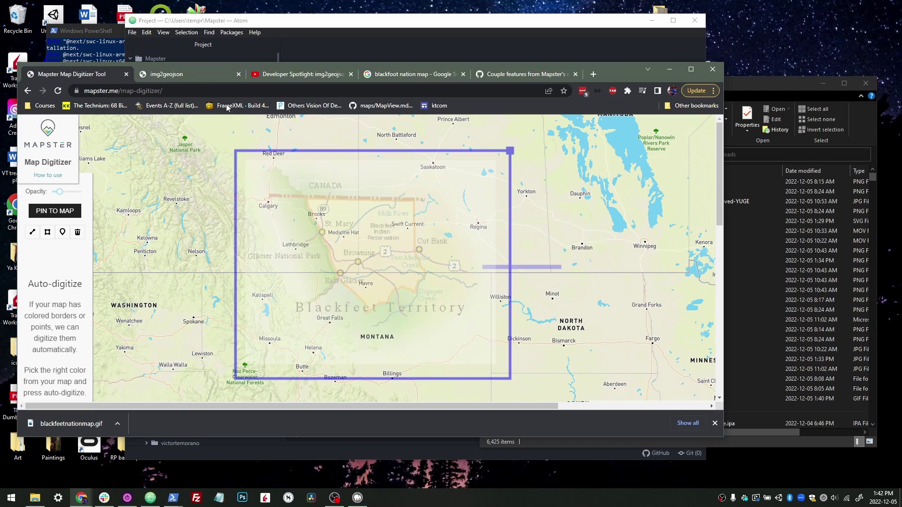
{"action": "left_click_drag", "start_coordinate": [207, 221], "coordinate": [184, 158]}
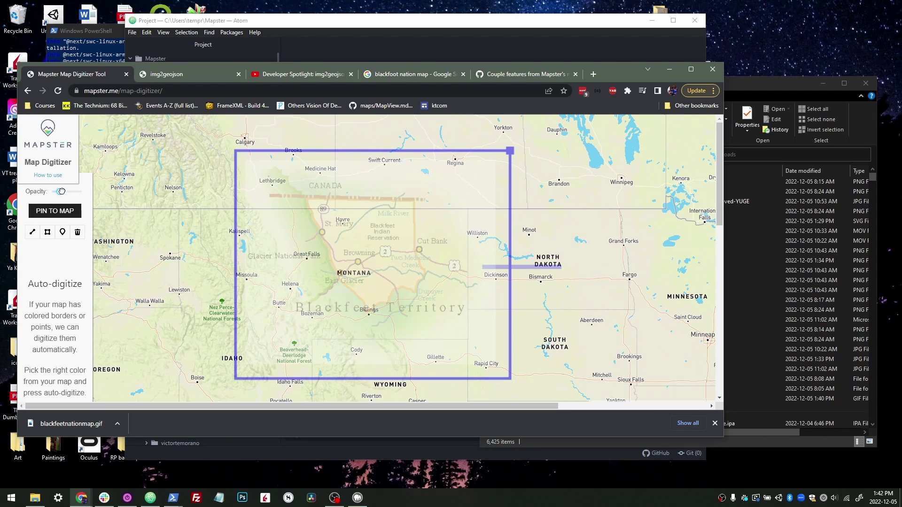
{"action": "left_click_drag", "start_coordinate": [59, 191], "coordinate": [83, 191]}
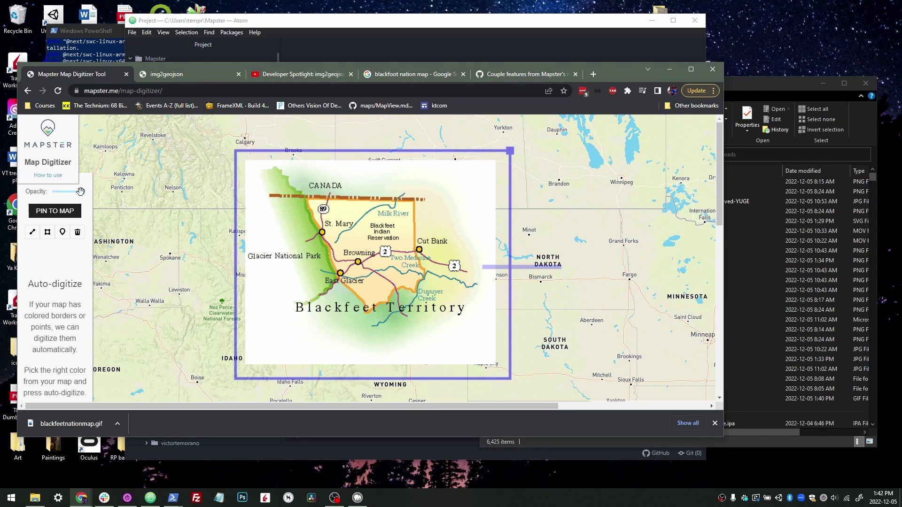
{"action": "left_click_drag", "start_coordinate": [81, 192], "coordinate": [65, 193]}
Rotate the Blackfeet Territory overlay slightly counterclockwise over Montana
{"action": "left_click_drag", "start_coordinate": [221, 205], "coordinate": [139, 208]}
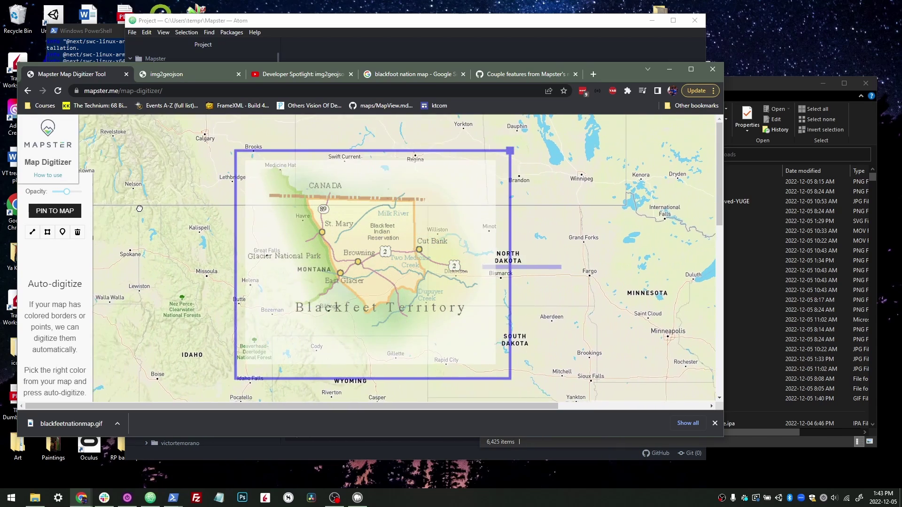
{"action": "left_click_drag", "start_coordinate": [217, 226], "coordinate": [182, 225]}
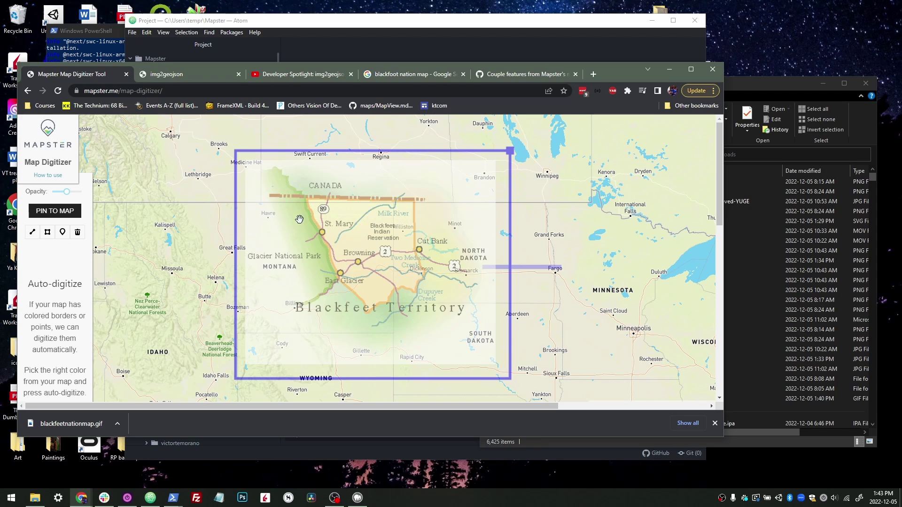
{"action": "left_click_drag", "start_coordinate": [161, 202], "coordinate": [231, 204]}
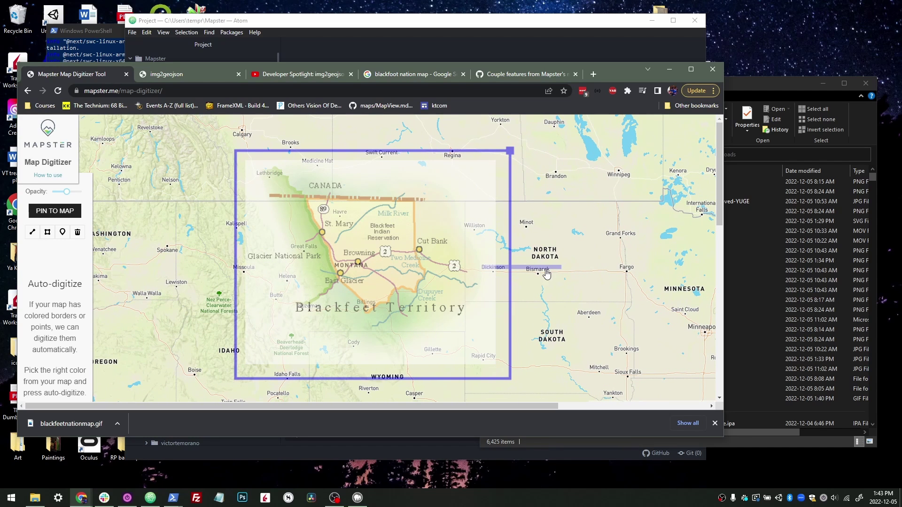
{"action": "left_click_drag", "start_coordinate": [544, 269], "coordinate": [547, 258]}
Position the base map beneath the overlay so the Canadian border, Browning and Cut Bank roughly match the image
{"action": "left_click_drag", "start_coordinate": [146, 210], "coordinate": [122, 202]}
{"action": "scroll", "coordinate": [185, 222], "scroll_direction": "up", "scroll_amount": 5}
{"action": "scroll", "coordinate": [187, 207], "scroll_direction": "up", "scroll_amount": 4}
{"action": "left_click_drag", "start_coordinate": [190, 207], "coordinate": [82, 196]}
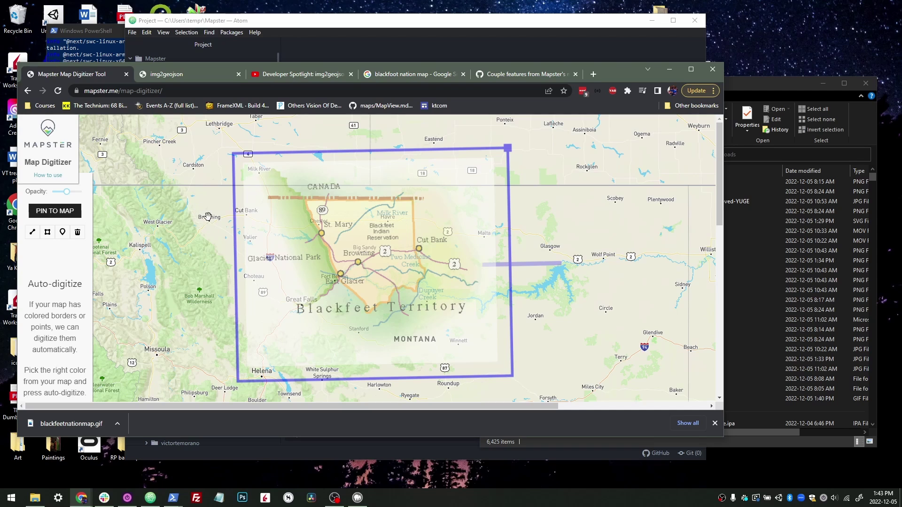
{"action": "left_click_drag", "start_coordinate": [181, 209], "coordinate": [334, 246]}
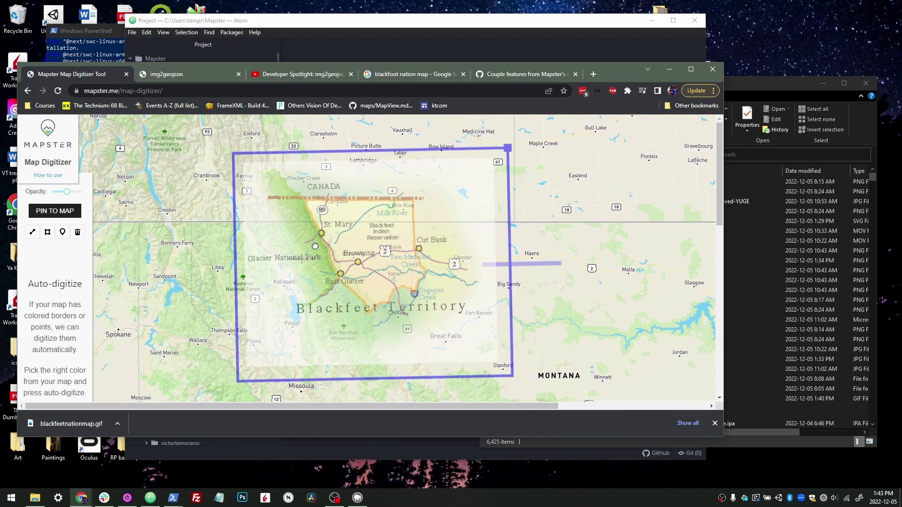
{"action": "scroll", "coordinate": [183, 247], "scroll_direction": "up", "scroll_amount": 3}
{"action": "left_click_drag", "start_coordinate": [146, 240], "coordinate": [110, 244]}
{"action": "scroll", "coordinate": [139, 236], "scroll_direction": "up", "scroll_amount": 2}
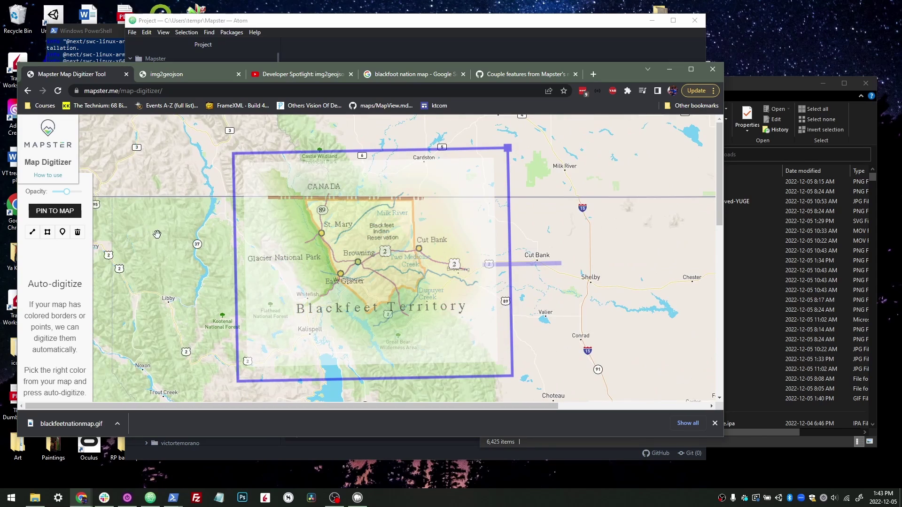
{"action": "scroll", "coordinate": [157, 233], "scroll_direction": "down", "scroll_amount": 2}
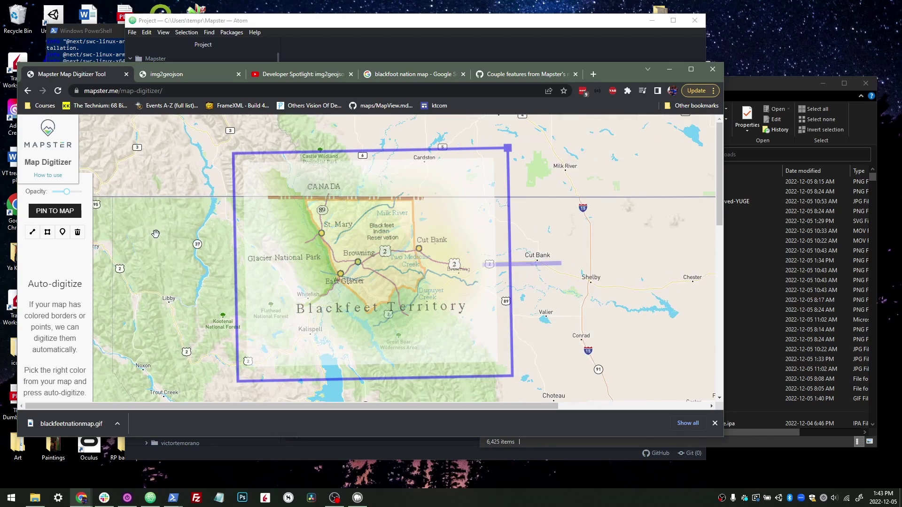
{"action": "scroll", "coordinate": [156, 234], "scroll_direction": "up", "scroll_amount": 2}
{"action": "left_click_drag", "start_coordinate": [161, 232], "coordinate": [67, 221]}
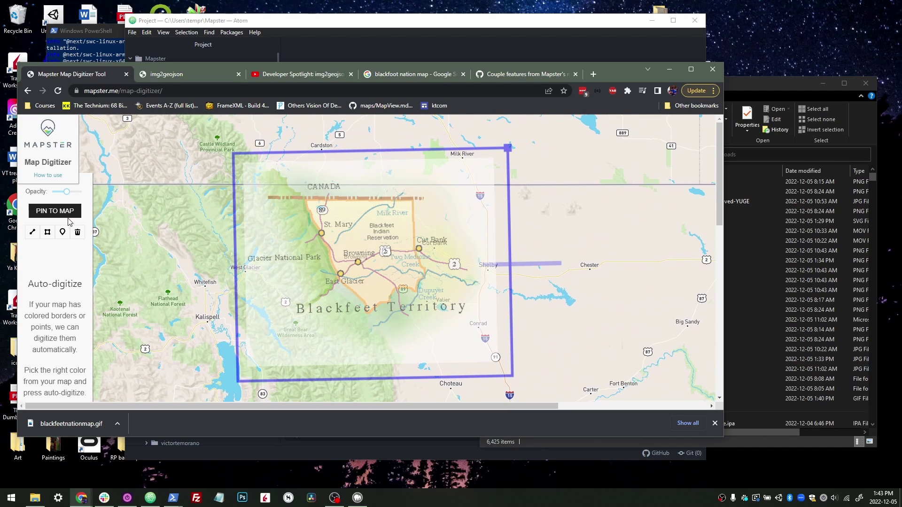
{"action": "scroll", "coordinate": [153, 227], "scroll_direction": "down", "scroll_amount": 2}
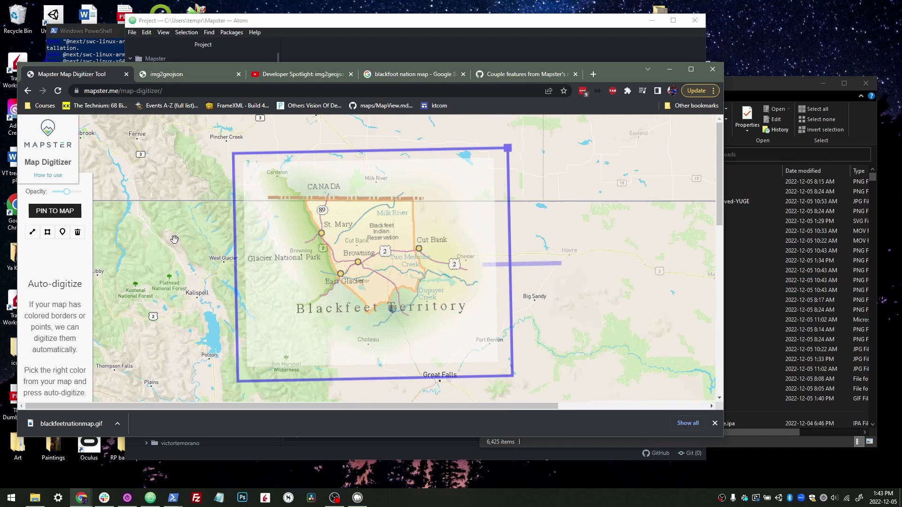
{"action": "left_click_drag", "start_coordinate": [173, 238], "coordinate": [237, 242]}
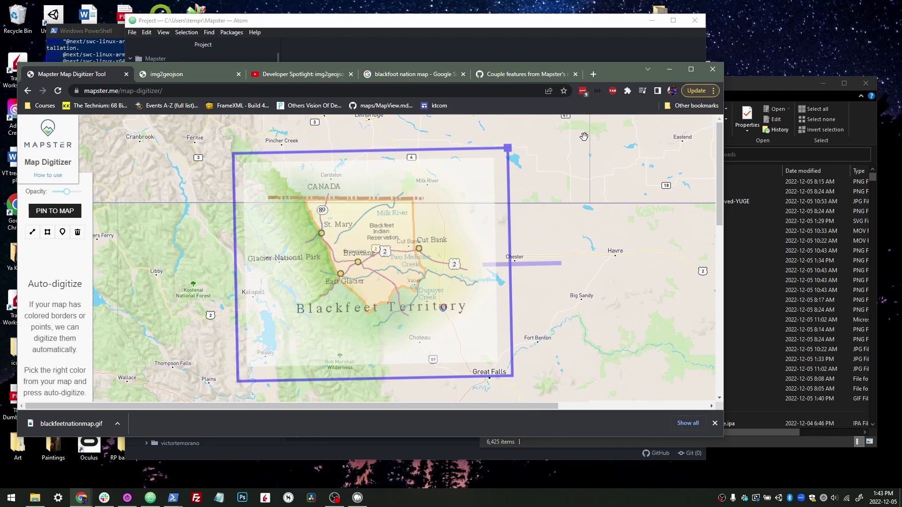
Shrink the overlay and line up its Canadian border, Browning and Cut Bank with the base map
{"action": "left_click_drag", "start_coordinate": [508, 148], "coordinate": [441, 198]}
{"action": "left_click_drag", "start_coordinate": [220, 211], "coordinate": [225, 220]}
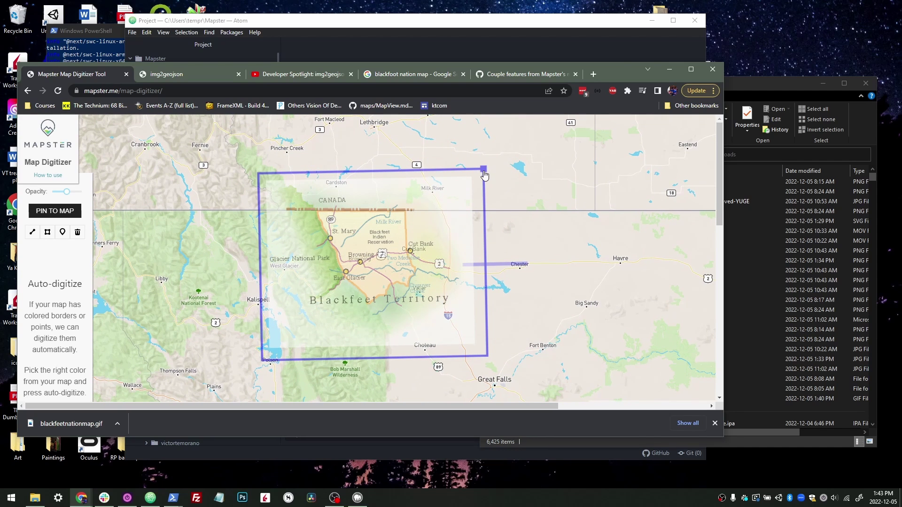
{"action": "left_click_drag", "start_coordinate": [484, 170], "coordinate": [449, 202]}
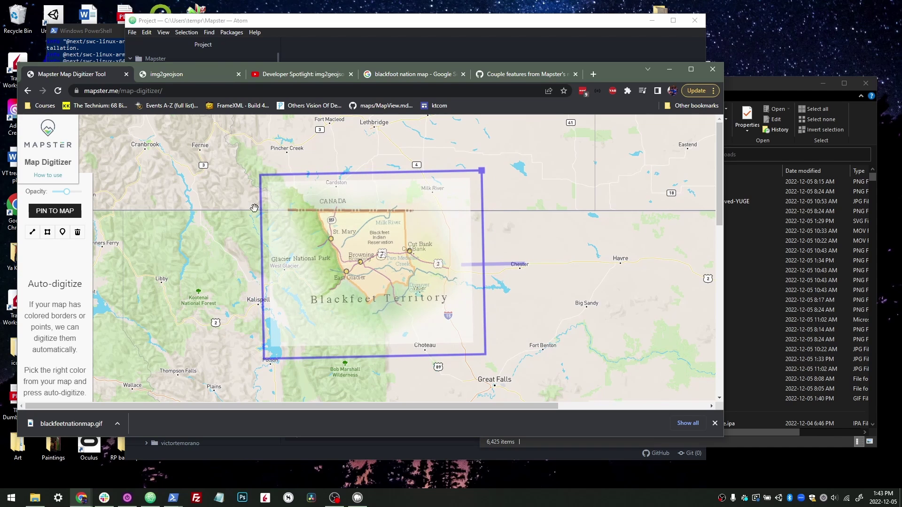
{"action": "mouse_move", "coordinate": [231, 210]}
{"action": "left_mouse_down"}
{"action": "mouse_move", "coordinate": [238, 206]}
{"action": "mouse_move", "coordinate": [232, 210]}
{"action": "left_mouse_up"}
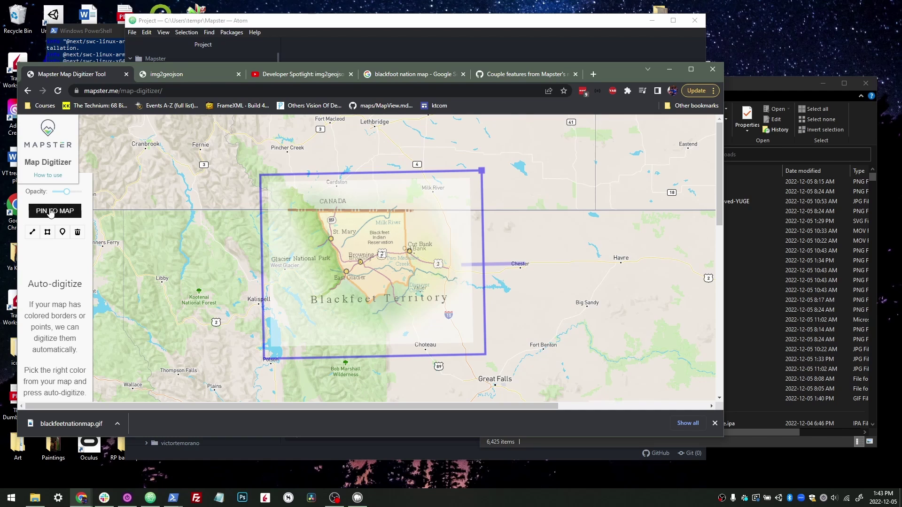
Pin the overlay to the map and check its alignment around Cut Bank and Shelby
{"action": "left_click", "coordinate": [55, 211]}
{"action": "scroll", "coordinate": [416, 257], "scroll_direction": "up", "scroll_amount": 3}
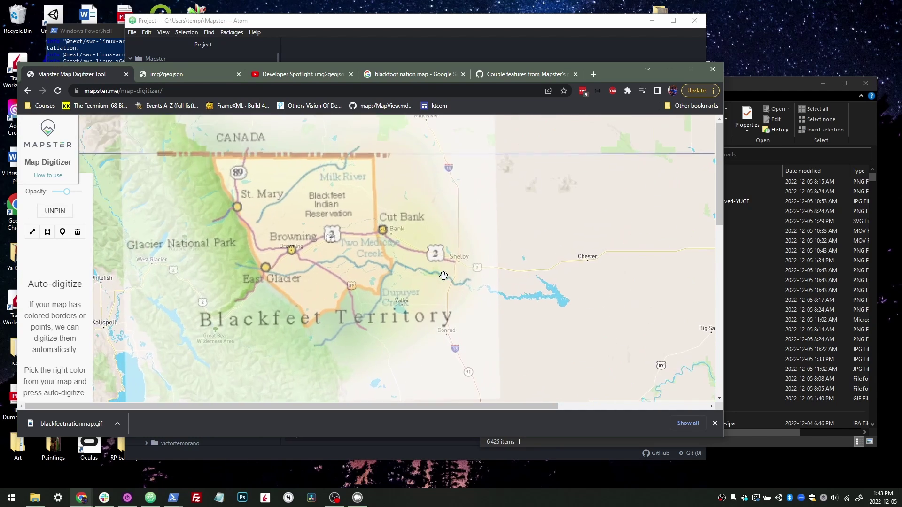
{"action": "scroll", "coordinate": [489, 294], "scroll_direction": "down", "scroll_amount": 1}
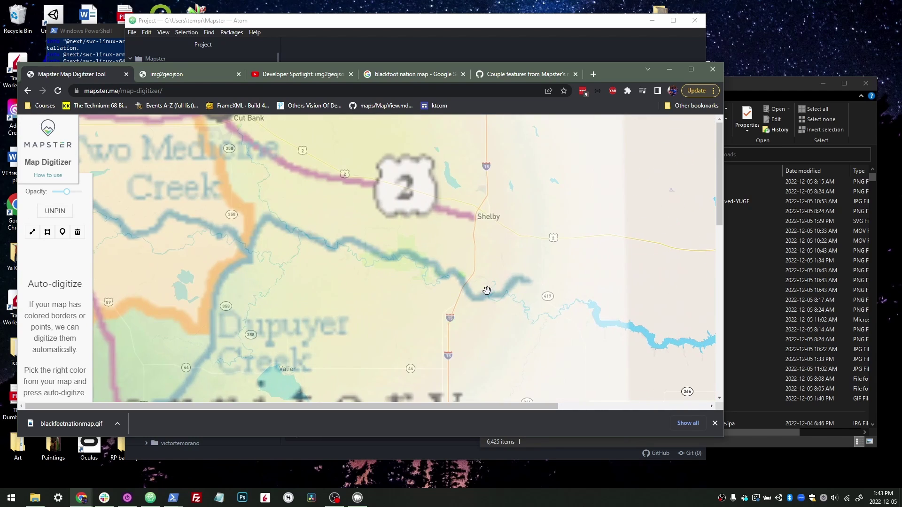
Trace the Blackfeet Indian Reservation boundary as a closed polygon
{"action": "scroll", "coordinate": [465, 287], "scroll_direction": "down", "scroll_amount": 2}
{"action": "scroll", "coordinate": [432, 282], "scroll_direction": "down", "scroll_amount": 3}
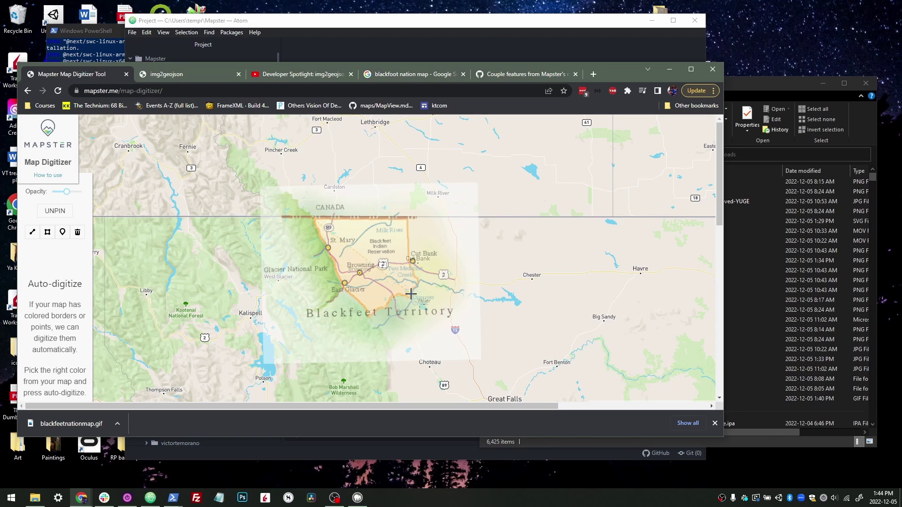
{"action": "left_click", "coordinate": [315, 221]}
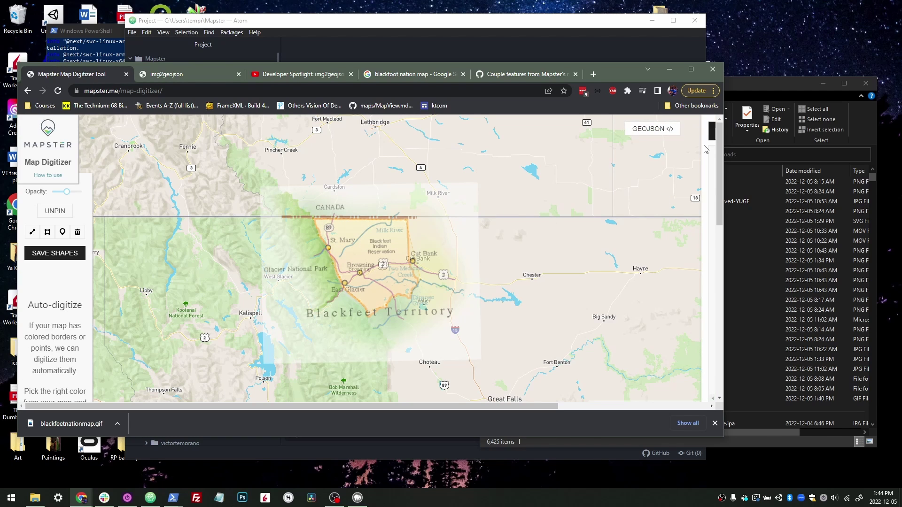
Review the traced polygon's GeoJSON coordinates, close the code view, and check the pinned overlay's placement at regional scale
{"action": "left_click", "coordinate": [663, 130]}
{"action": "scroll", "coordinate": [611, 235], "scroll_direction": "down", "scroll_amount": 5}
{"action": "scroll", "coordinate": [592, 252], "scroll_direction": "up", "scroll_amount": 10}
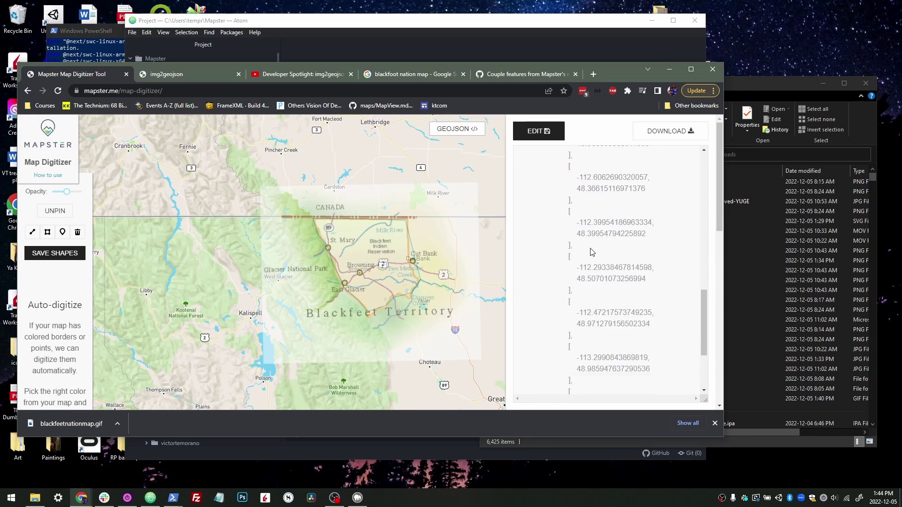
{"action": "left_click", "coordinate": [467, 129]}
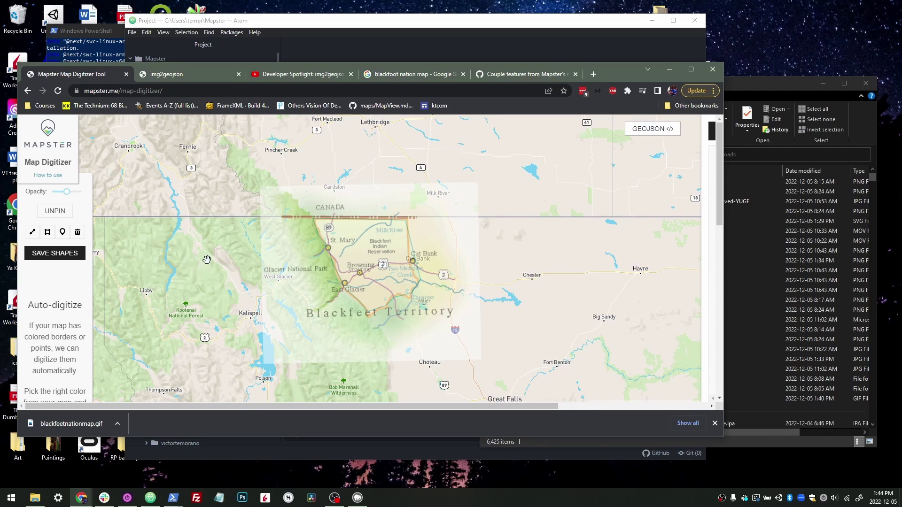
{"action": "scroll", "coordinate": [328, 268], "scroll_direction": "down", "scroll_amount": 3}
{"action": "scroll", "coordinate": [328, 268], "scroll_direction": "down", "scroll_amount": 4}
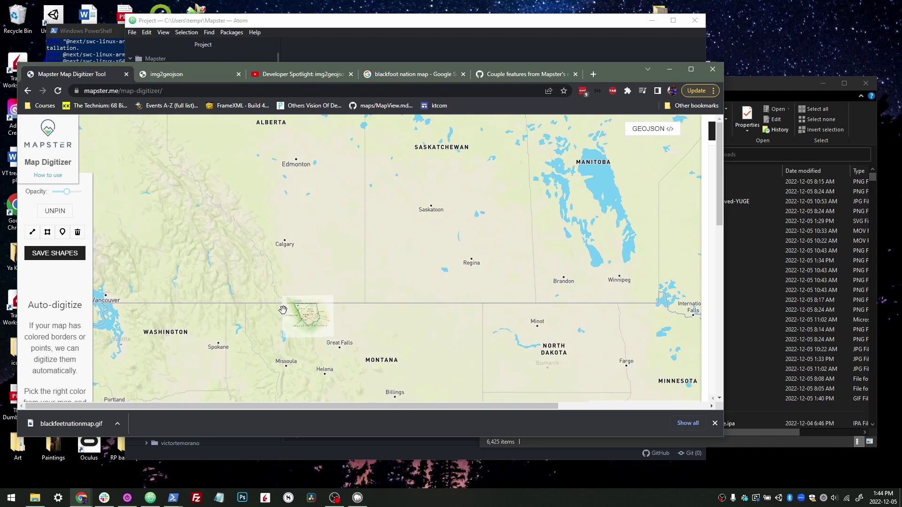
Load blackfeetnationmap.gif into img2geojson and reduce the image width to 297
{"action": "left_click", "coordinate": [158, 74]}
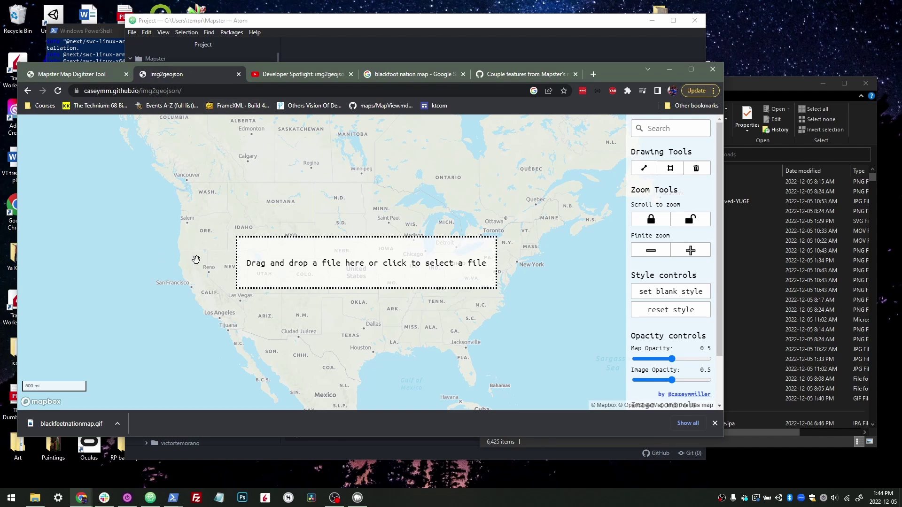
{"action": "left_click_drag", "start_coordinate": [71, 423], "coordinate": [319, 270]}
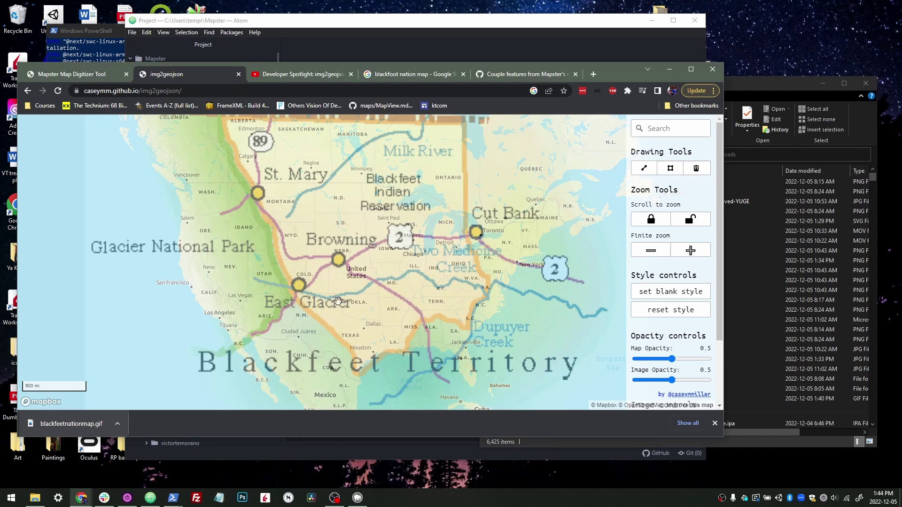
{"action": "scroll", "coordinate": [280, 279], "scroll_direction": "down", "scroll_amount": 1}
{"action": "scroll", "coordinate": [701, 358], "scroll_direction": "down", "scroll_amount": 3}
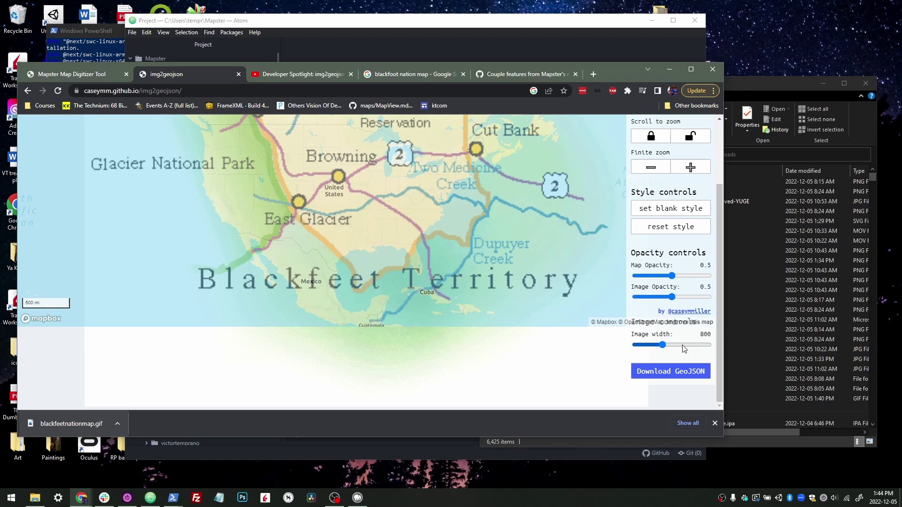
{"action": "left_click_drag", "start_coordinate": [663, 345], "coordinate": [644, 347]}
Bring the base map around northwestern Montana beneath the Blackfeet Territory image, roughly matching the Canadian border, Browning and Cut Bank
{"action": "left_click_drag", "start_coordinate": [448, 236], "coordinate": [520, 294]}
{"action": "scroll", "coordinate": [346, 236], "scroll_direction": "up", "scroll_amount": 10}
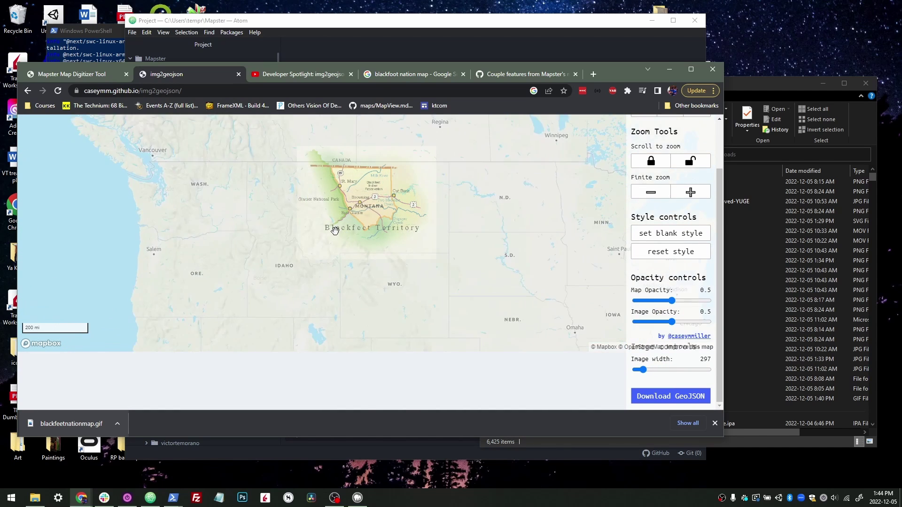
{"action": "left_click_drag", "start_coordinate": [335, 228], "coordinate": [375, 249]}
{"action": "scroll", "coordinate": [375, 250], "scroll_direction": "up", "scroll_amount": 5}
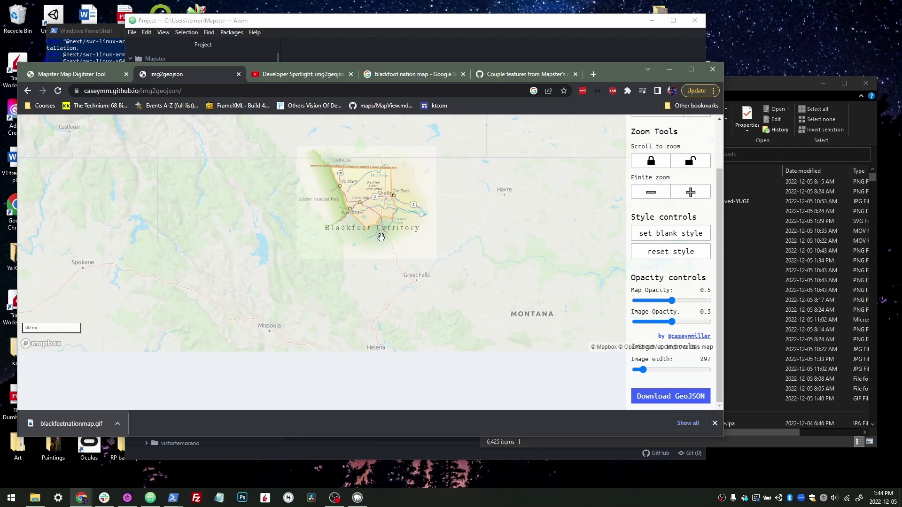
{"action": "left_click_drag", "start_coordinate": [269, 213], "coordinate": [323, 262]}
{"action": "scroll", "coordinate": [681, 236], "scroll_direction": "up", "scroll_amount": 2}
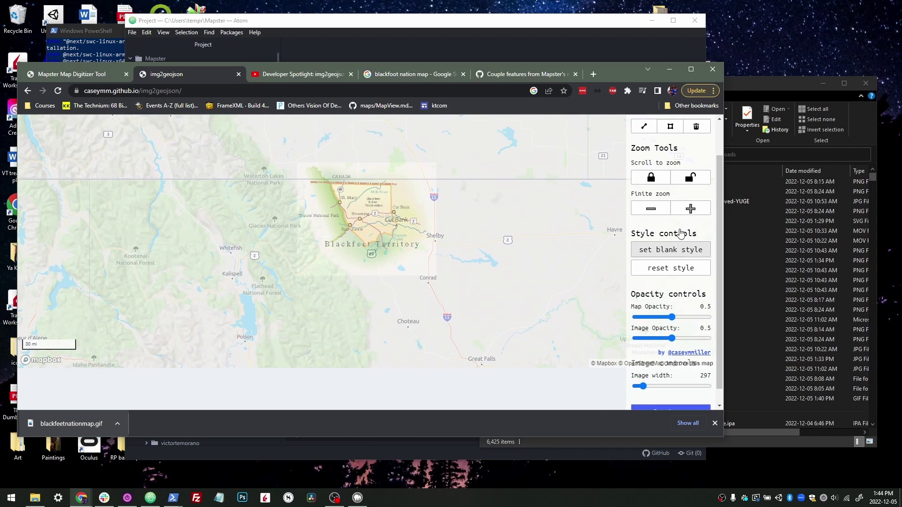
{"action": "scroll", "coordinate": [369, 261], "scroll_direction": "up", "scroll_amount": 5}
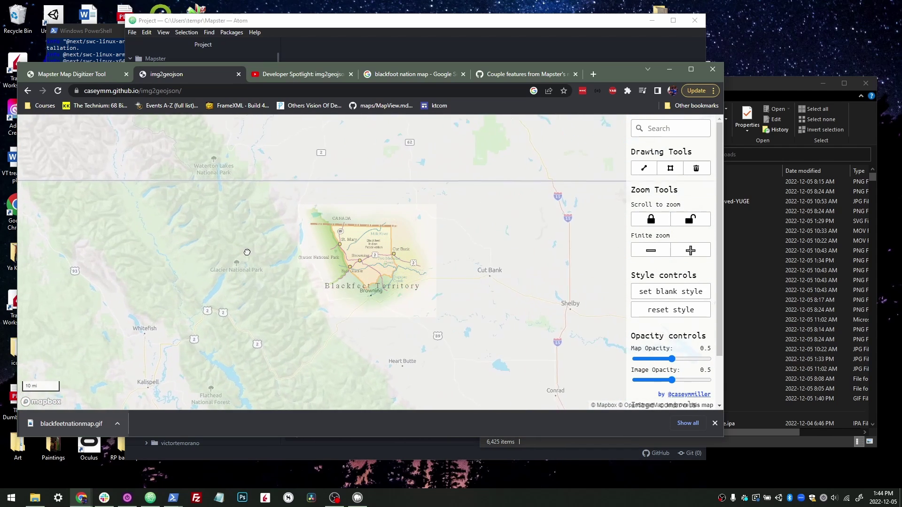
{"action": "scroll", "coordinate": [228, 240], "scroll_direction": "down", "scroll_amount": 3}
{"action": "left_click_drag", "start_coordinate": [241, 250], "coordinate": [282, 246]}
{"action": "scroll", "coordinate": [711, 358], "scroll_direction": "down", "scroll_amount": 2}
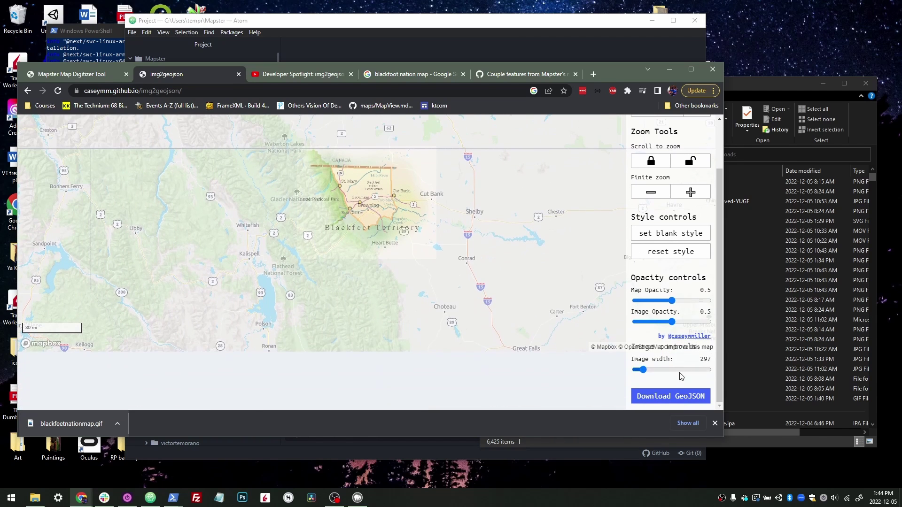
Set the image width to 519, align the base map's towns and border with the image, and set the image opacity to 0.6
{"action": "left_click_drag", "start_coordinate": [644, 370], "coordinate": [651, 370]}
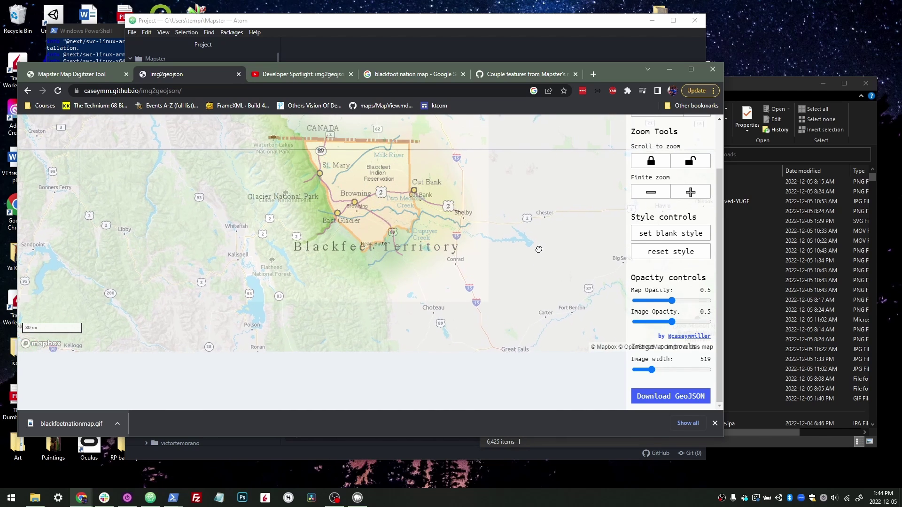
{"action": "scroll", "coordinate": [677, 256], "scroll_direction": "up", "scroll_amount": 1}
{"action": "scroll", "coordinate": [688, 259], "scroll_direction": "up", "scroll_amount": 1}
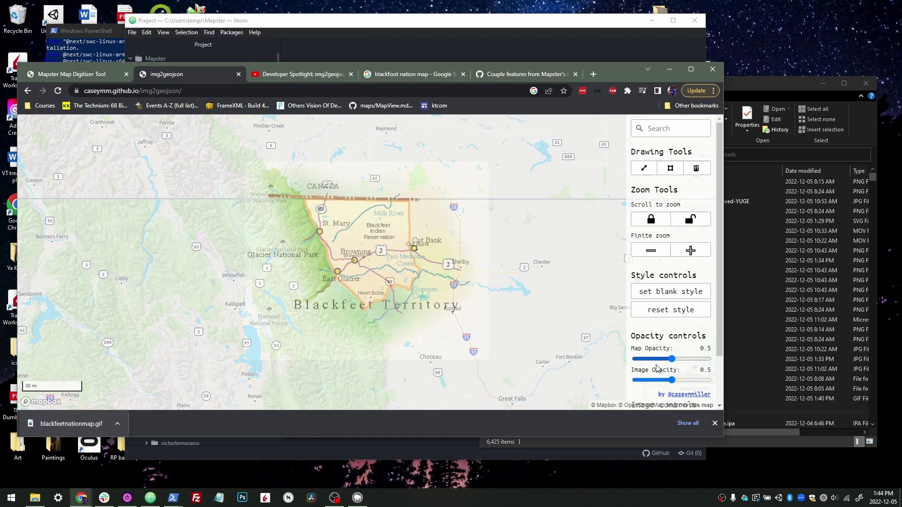
{"action": "left_click_drag", "start_coordinate": [665, 379], "coordinate": [679, 380]}
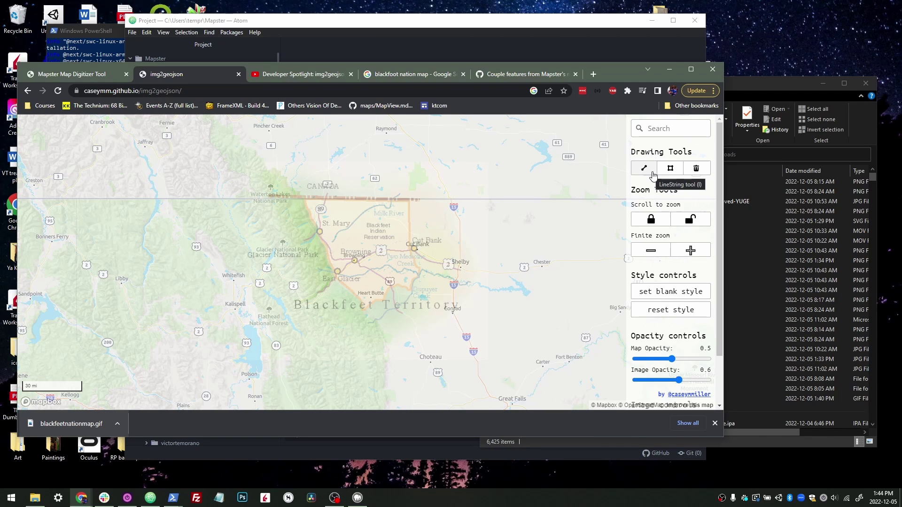
Trace the Blackfeet Indian Reservation boundary as a closed polygon and download the shape as GeoJSON
{"action": "left_click", "coordinate": [670, 168]}
{"action": "mouse_move", "coordinate": [302, 196]}
{"action": "left_mouse_down"}
{"action": "mouse_move", "coordinate": [318, 246]}
{"action": "mouse_move", "coordinate": [352, 294]}
{"action": "mouse_move", "coordinate": [400, 291]}
{"action": "mouse_move", "coordinate": [417, 230]}
{"action": "mouse_move", "coordinate": [412, 202]}
{"action": "mouse_move", "coordinate": [300, 199]}
{"action": "left_mouse_up"}
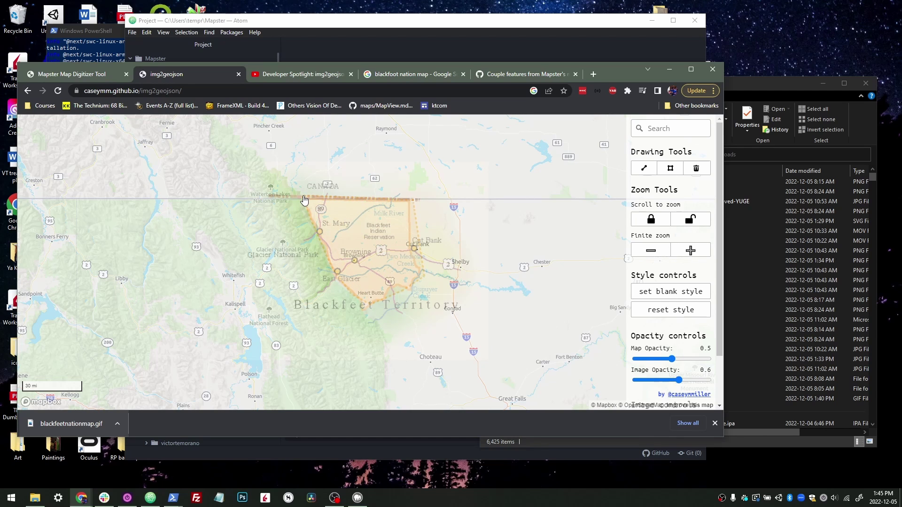
{"action": "scroll", "coordinate": [696, 311], "scroll_direction": "down", "scroll_amount": 1}
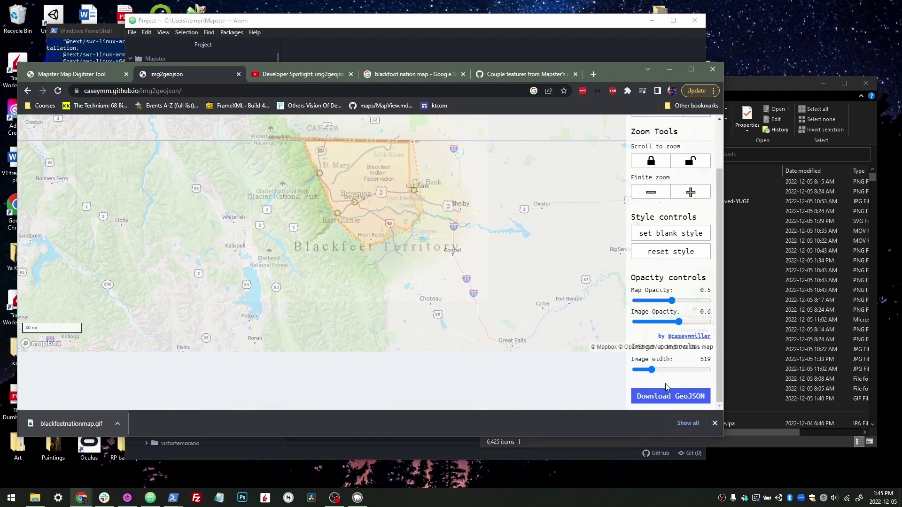
{"action": "left_click", "coordinate": [667, 396]}
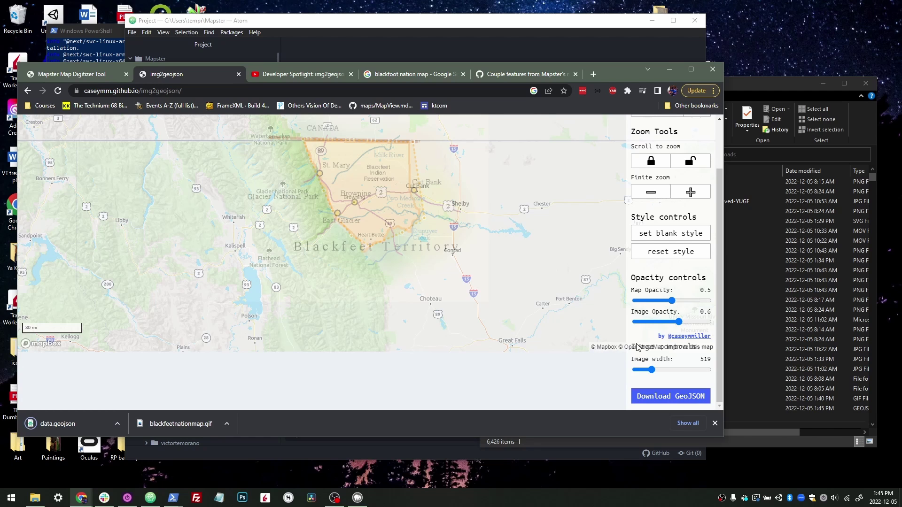
{"action": "scroll", "coordinate": [638, 336], "scroll_direction": "up", "scroll_amount": 2}
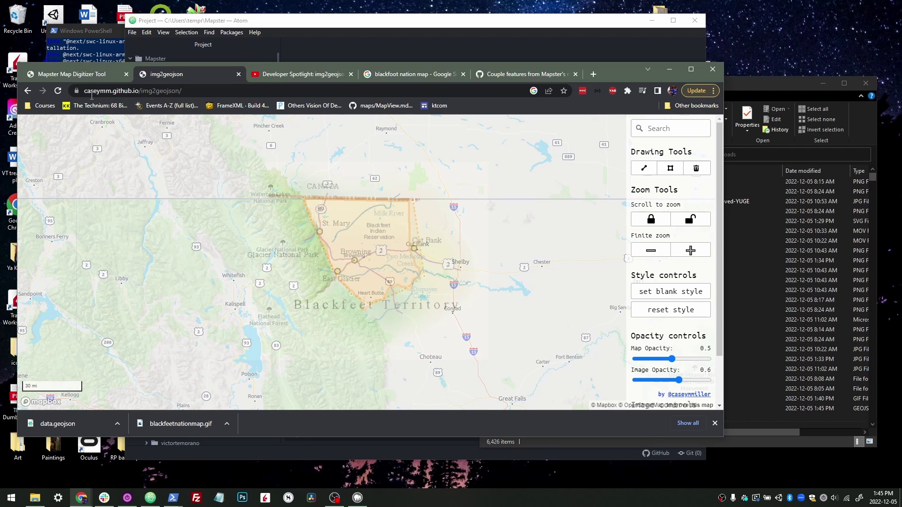
Compare the img2geojson page and its web address with Mapster's Map Digitizer, ending on img2geojson
{"action": "left_click", "coordinate": [86, 75]}
{"action": "left_click", "coordinate": [168, 74]}
{"action": "left_click", "coordinate": [87, 89]}
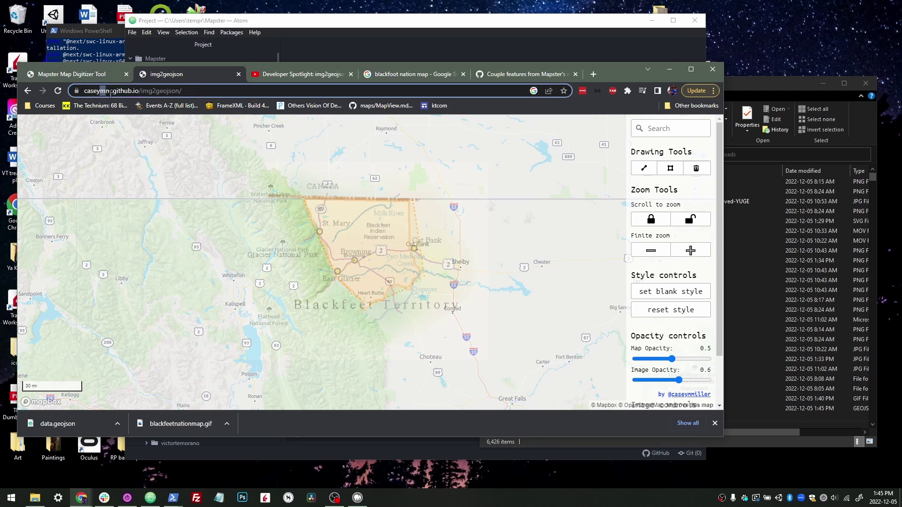
{"action": "left_click", "coordinate": [175, 91]}
{"action": "left_click_drag", "start_coordinate": [135, 91], "coordinate": [209, 90]}
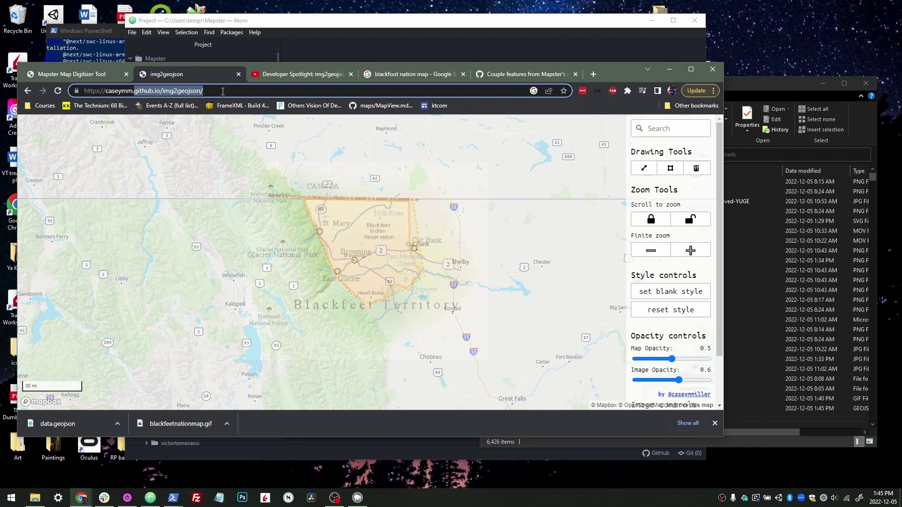
{"action": "left_click", "coordinate": [177, 93]}
{"action": "left_click", "coordinate": [83, 77]}
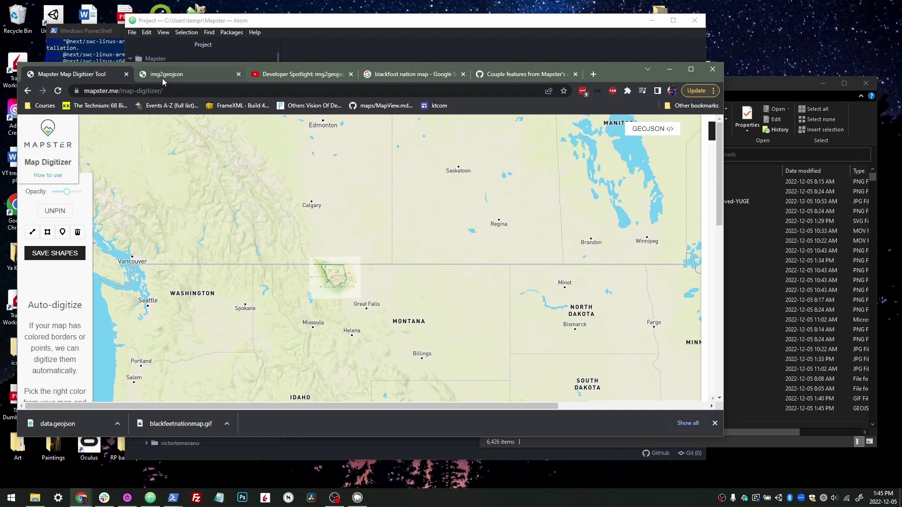
{"action": "left_click", "coordinate": [162, 78]}
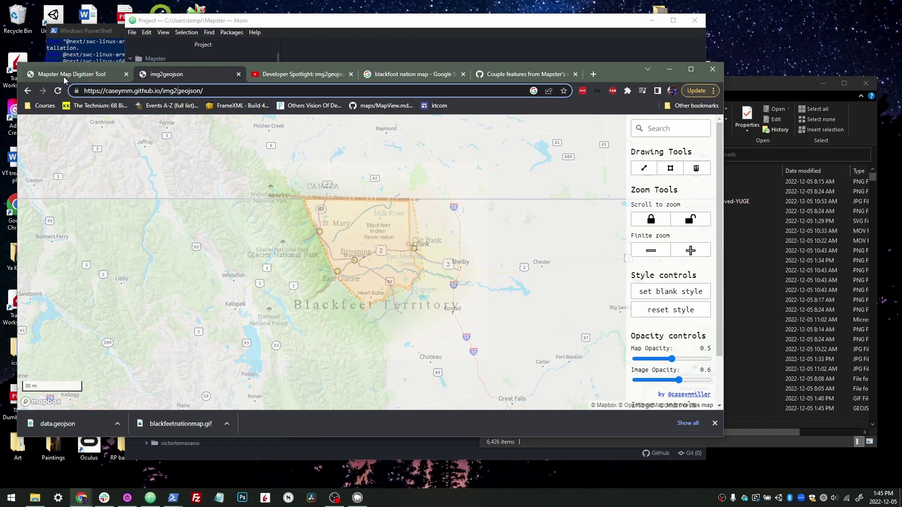